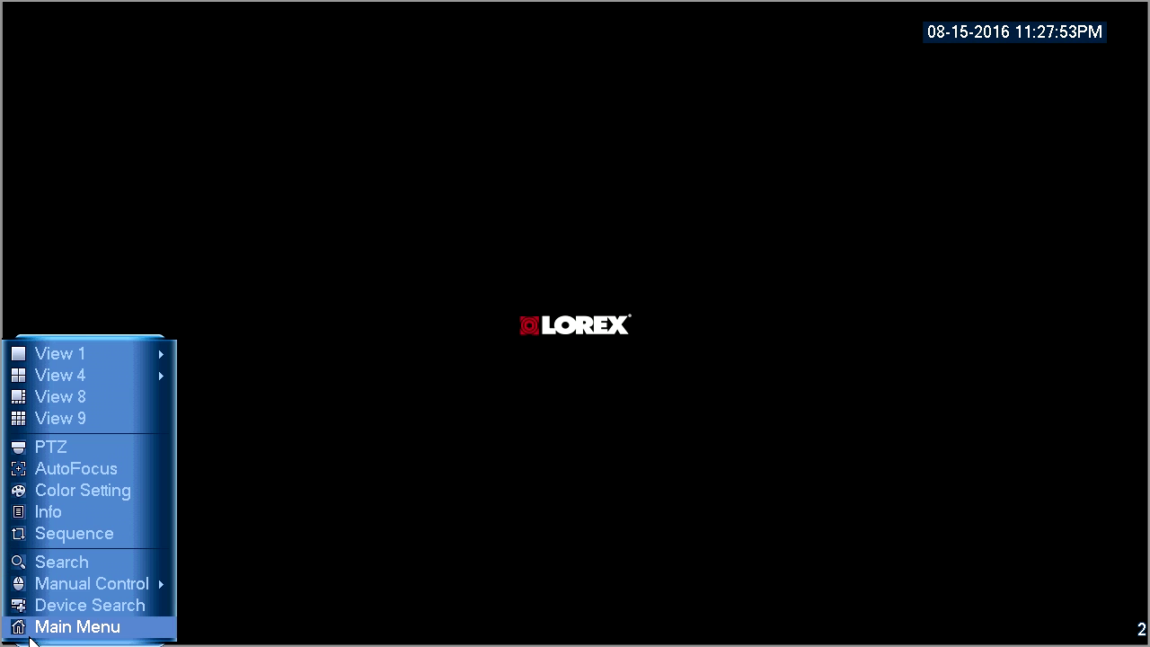
Open the recorder's main menu by logging in as admin with the account password.
{"action": "left_click", "coordinate": [31, 638]}
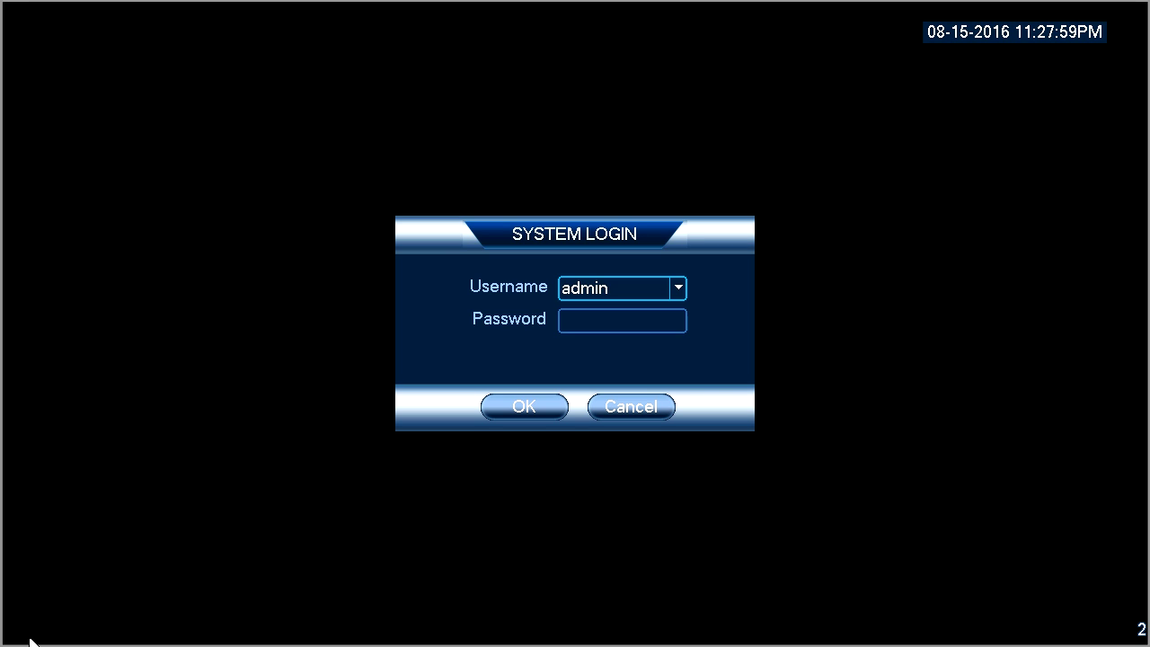
{"action": "left_click", "coordinate": [568, 329]}
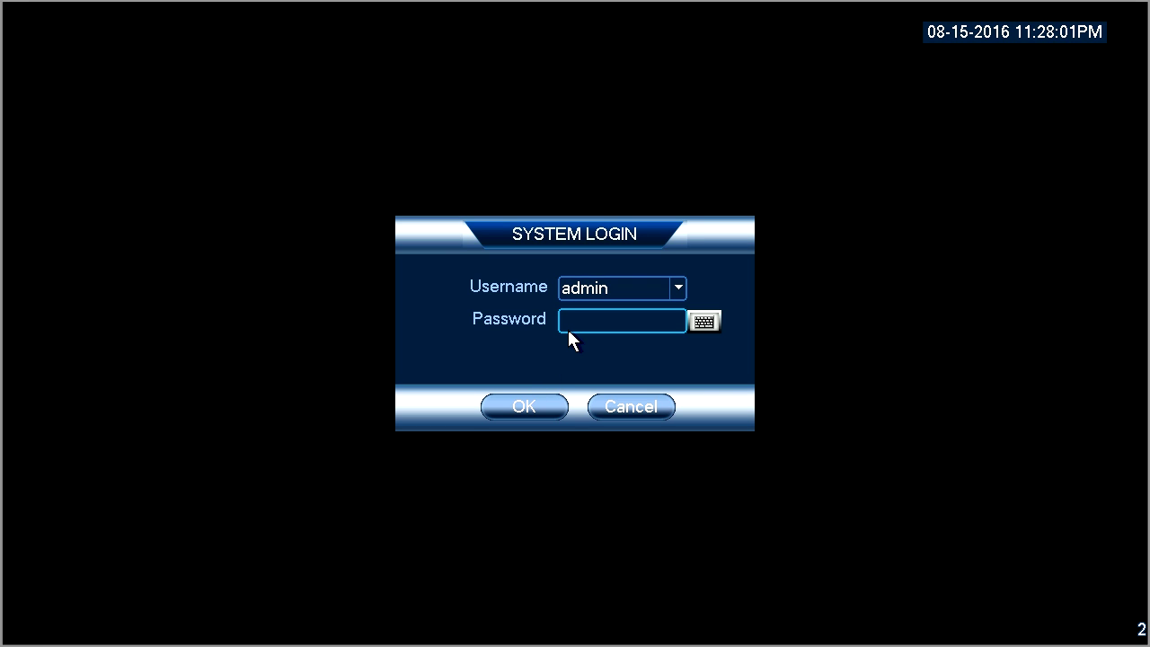
{"action": "left_click", "coordinate": [580, 324]}
{"action": "left_click", "coordinate": [798, 431]}
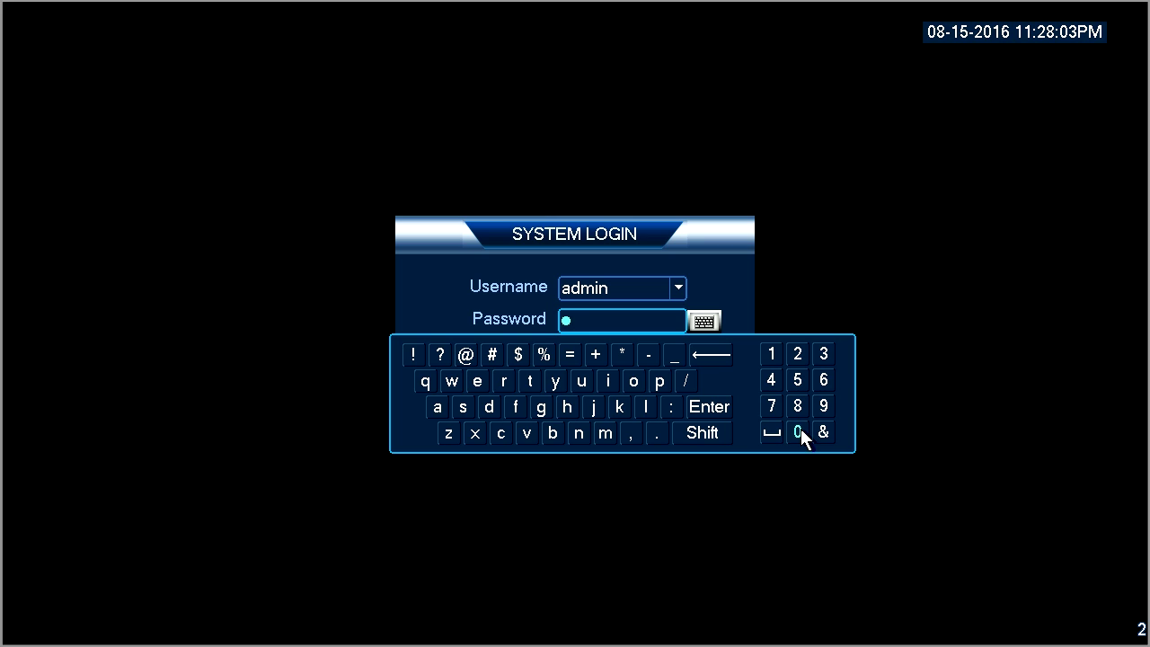
{"action": "left_click", "coordinate": [800, 429]}
{"action": "left_click", "coordinate": [801, 428]}
{"action": "left_click", "coordinate": [801, 428]}
{"action": "left_click", "coordinate": [800, 428]}
{"action": "left_click", "coordinate": [800, 428]}
{"action": "left_click", "coordinate": [731, 412]}
{"action": "left_click", "coordinate": [544, 408]}
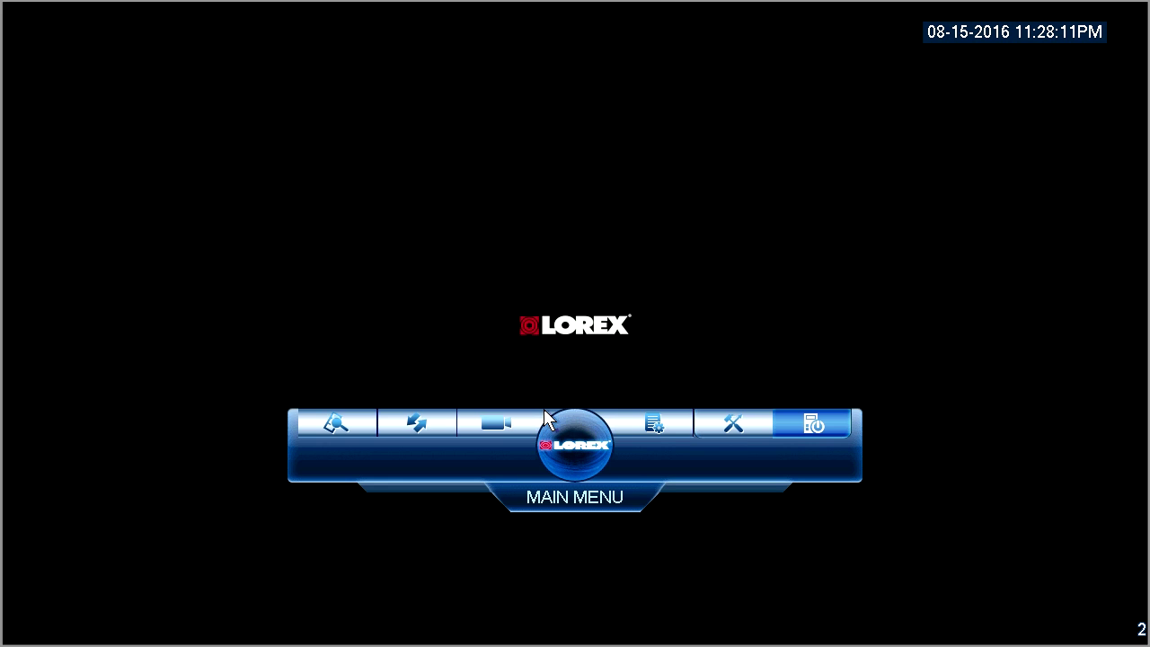
Open the recorder's network email settings and enter the receiver's email address.
{"action": "left_click", "coordinate": [716, 420]}
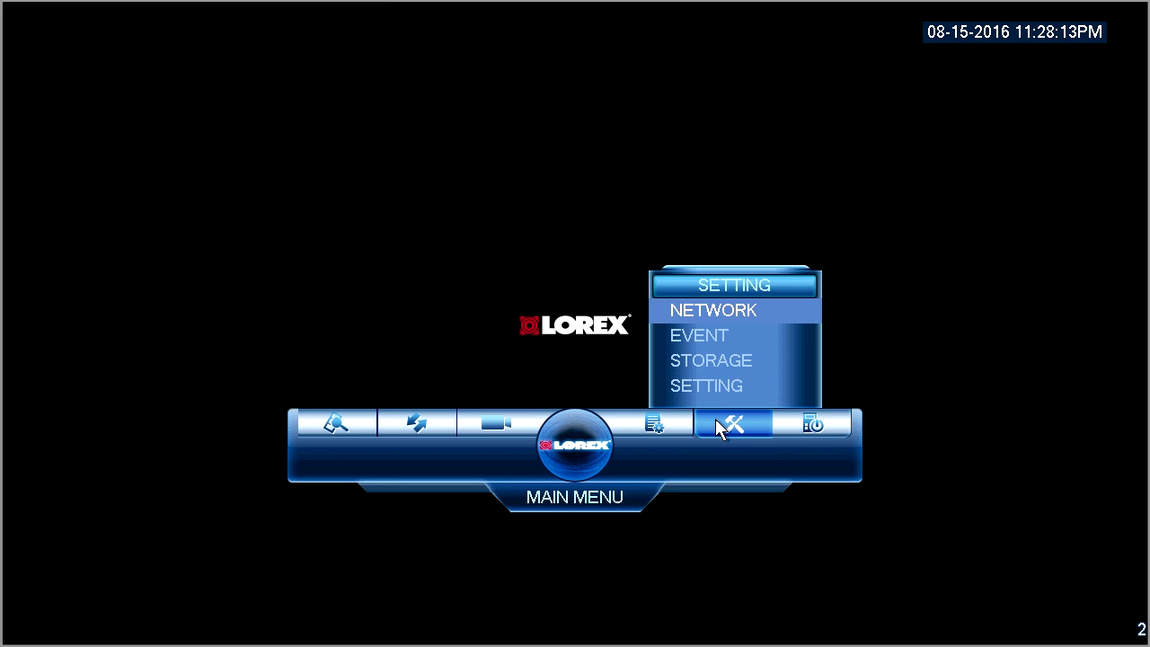
{"action": "left_click", "coordinate": [714, 310]}
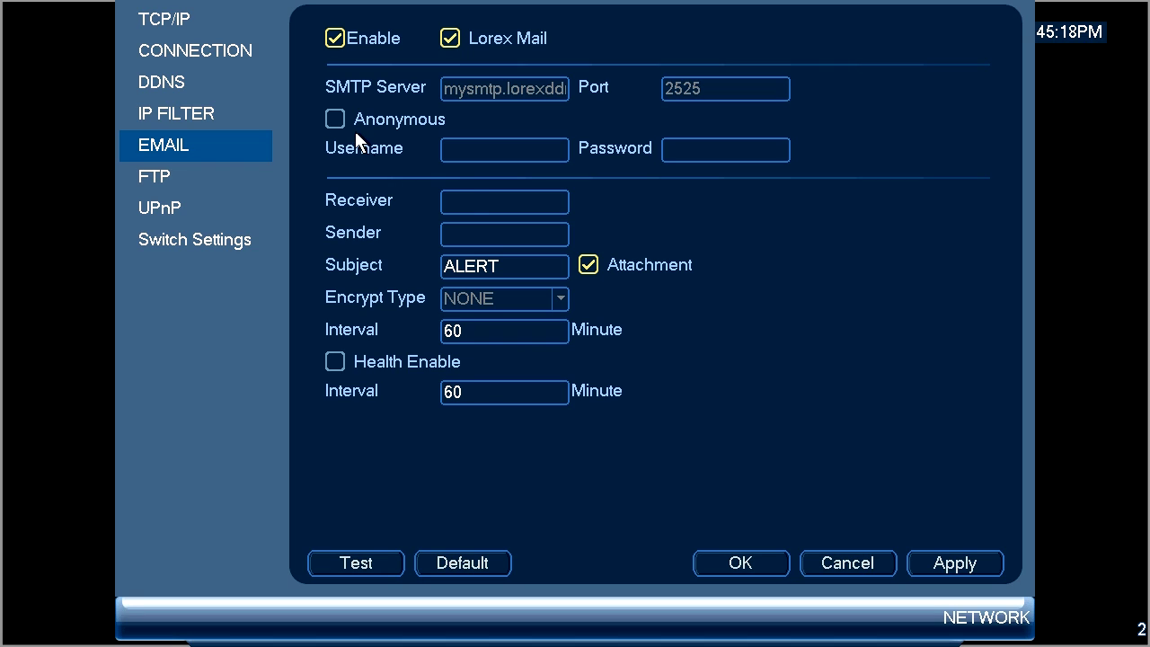
{"action": "left_click", "coordinate": [468, 200]}
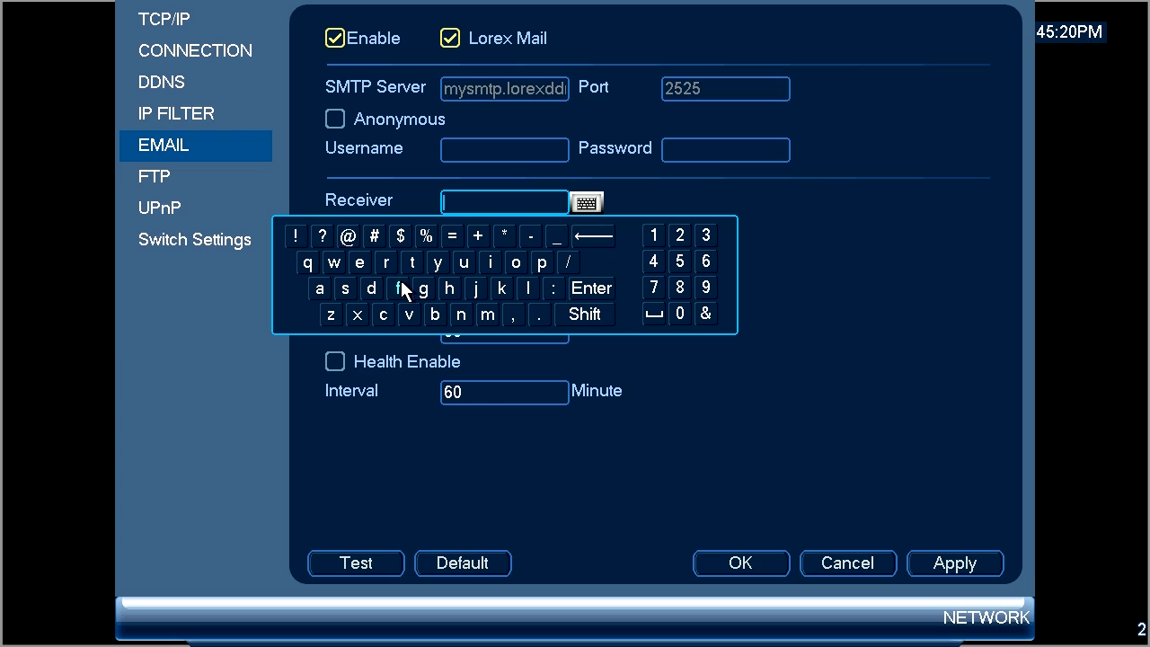
{"action": "left_click", "coordinate": [401, 287]}
{"action": "left_click", "coordinate": [526, 288]}
{"action": "left_click", "coordinate": [490, 262]}
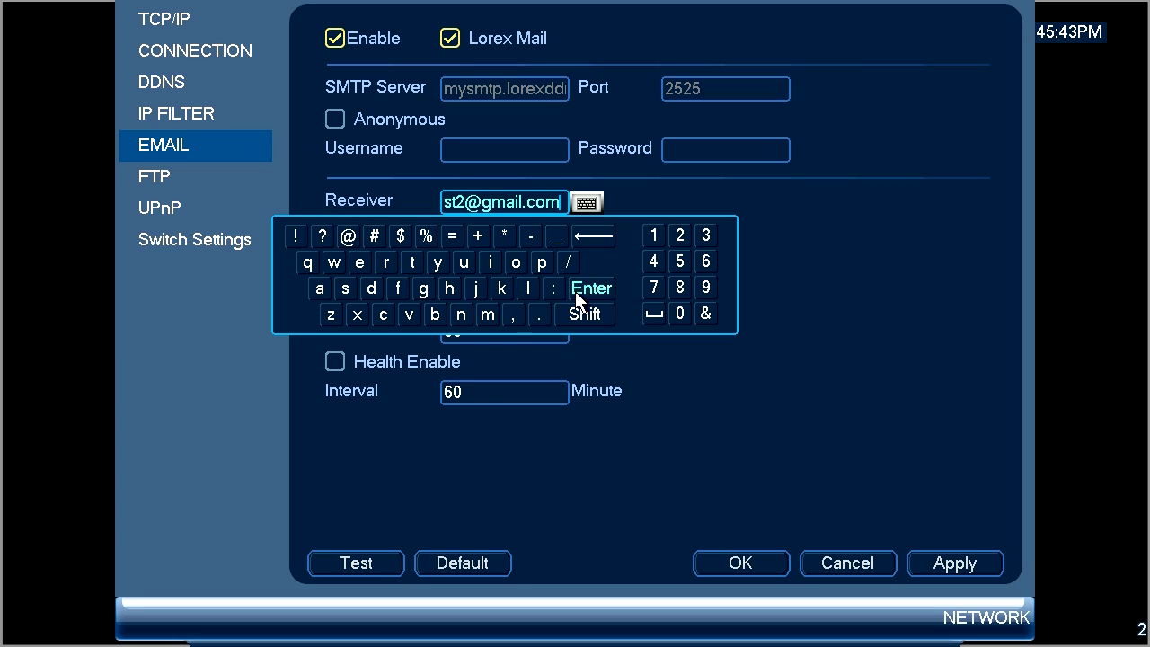
{"action": "left_click", "coordinate": [579, 288]}
Fill in the sender's email address in the email settings.
{"action": "left_click", "coordinate": [517, 232]}
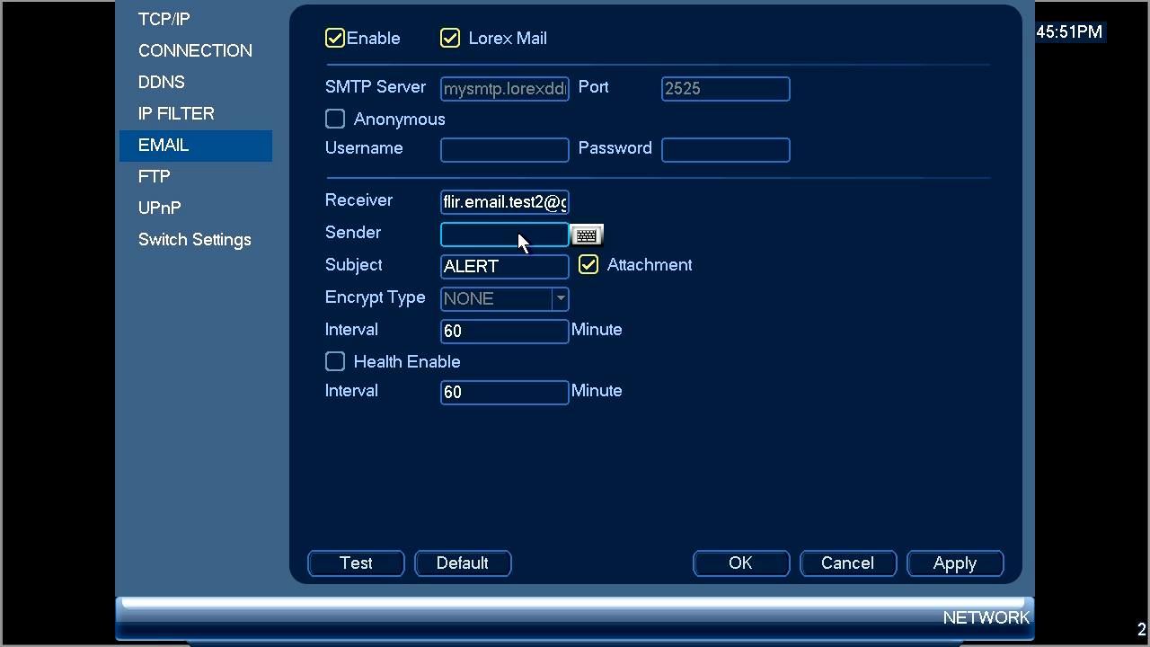
{"action": "left_click", "coordinate": [517, 232]}
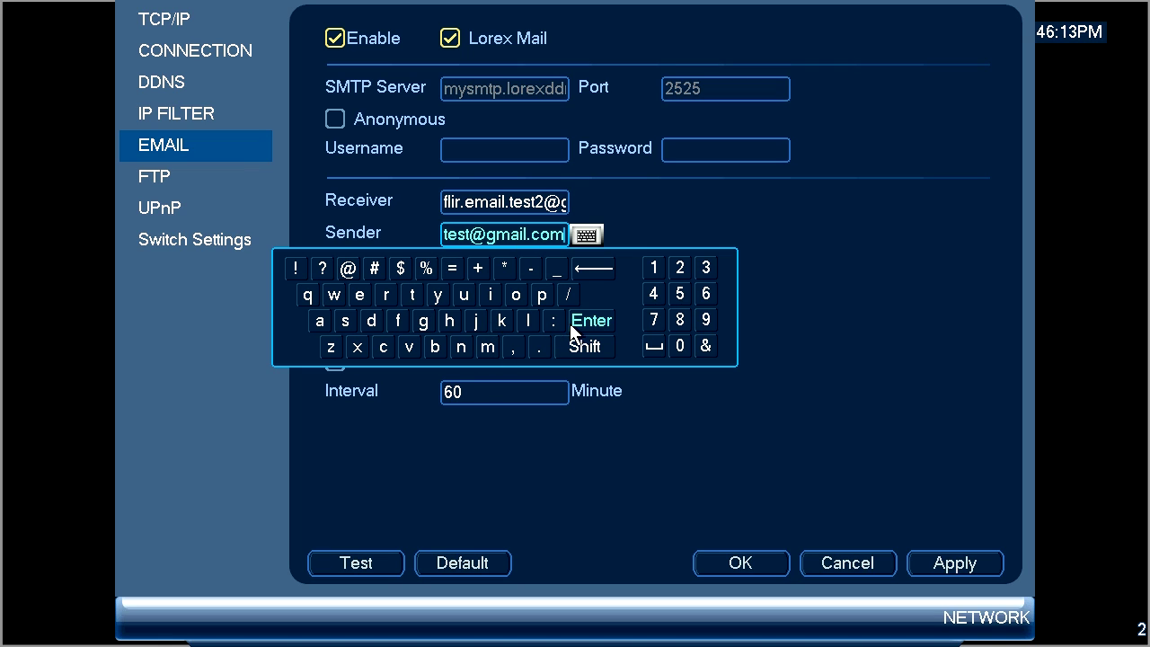
{"action": "left_click", "coordinate": [575, 321]}
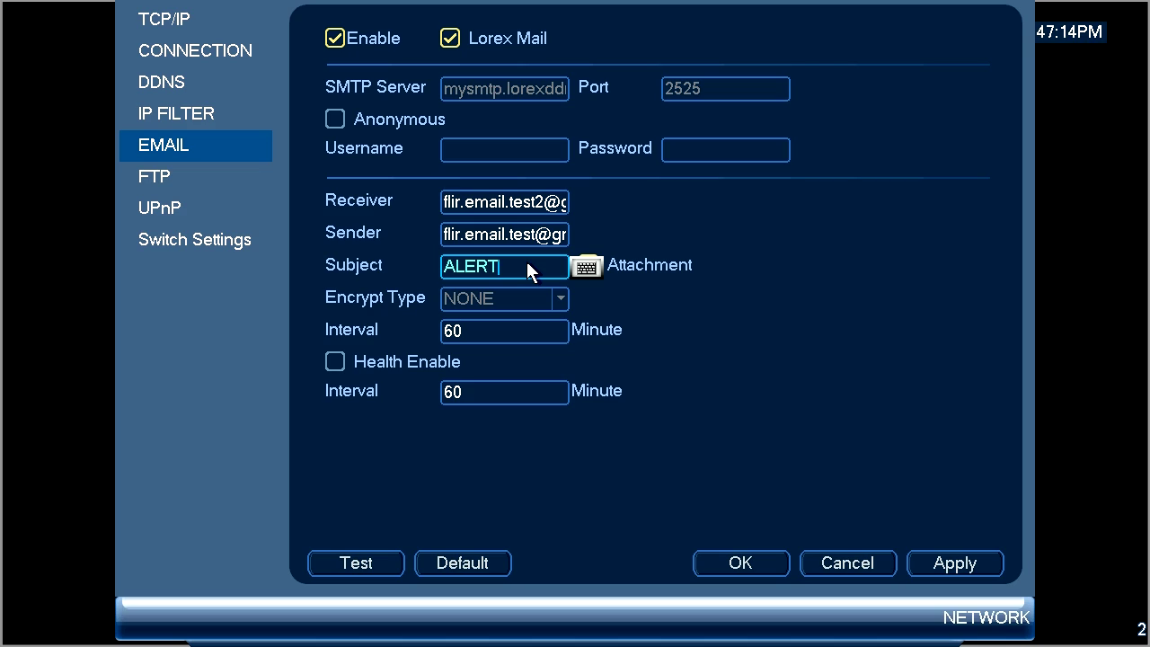
Send a test email using the configured receiver and sender.
{"action": "left_click", "coordinate": [620, 262]}
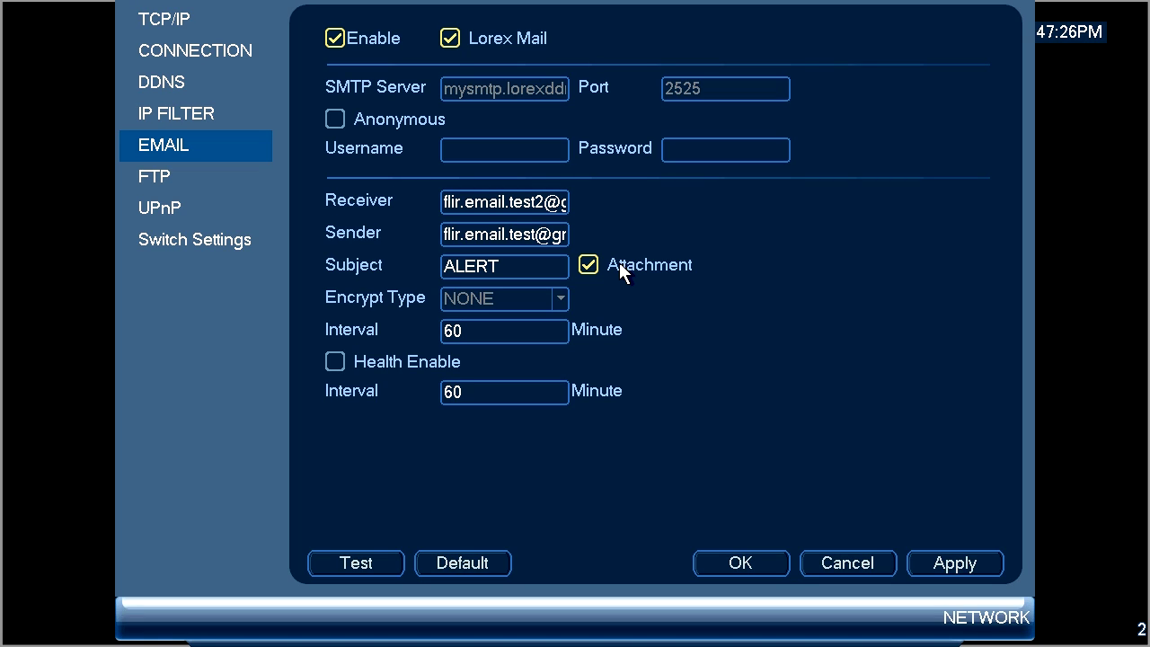
{"action": "left_click", "coordinate": [509, 326]}
{"action": "left_click", "coordinate": [337, 557]}
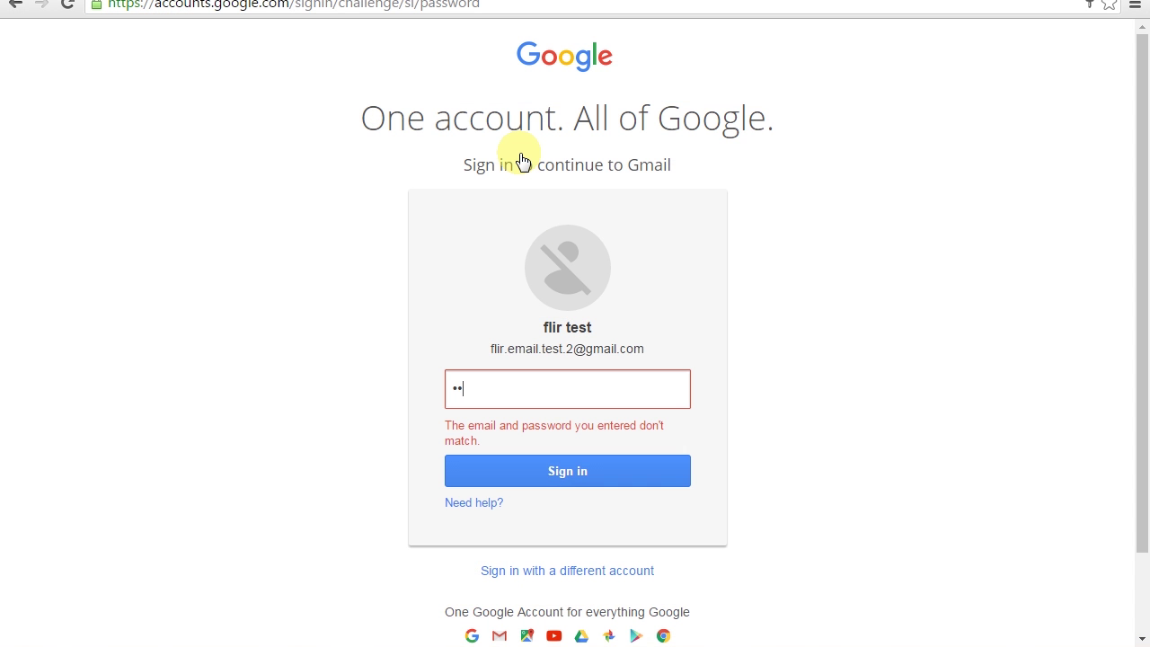
In the browser, sign in to Gmail with the receiver's account password and open the ALERT test email.
{"action": "type", "text": "••••"}
{"action": "key", "text": "Return"}
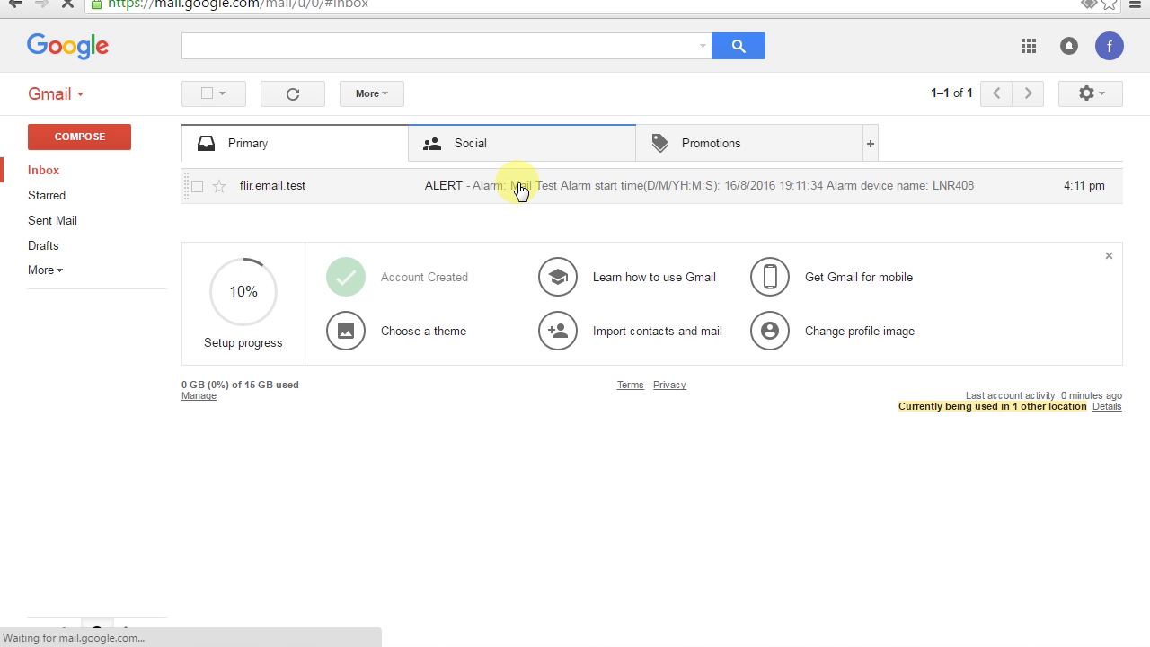
{"action": "left_click", "coordinate": [514, 195]}
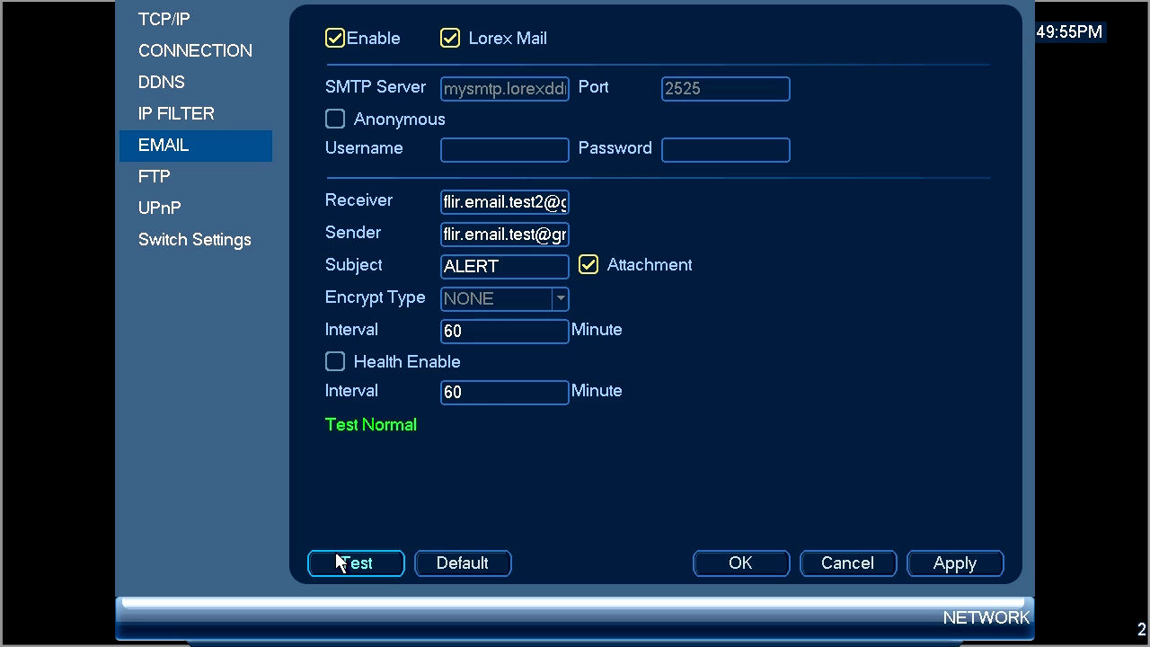
Back on the recorder, leave the email settings and open the TCP/IP network settings.
{"action": "right_click", "coordinate": [337, 555]}
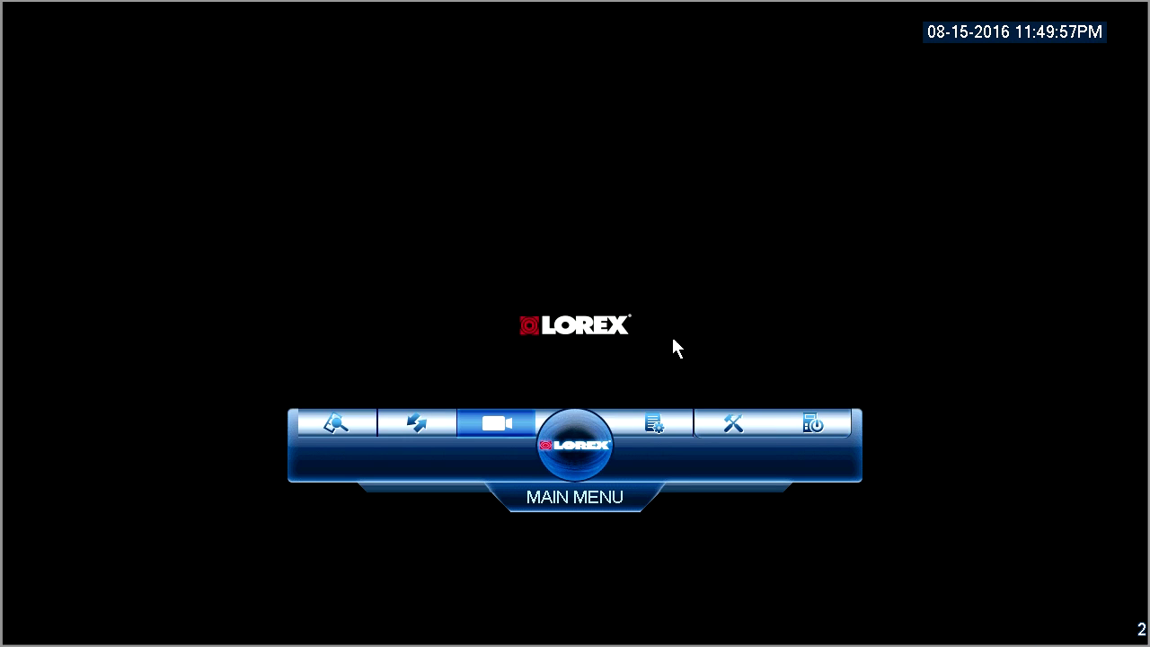
{"action": "left_click", "coordinate": [718, 309]}
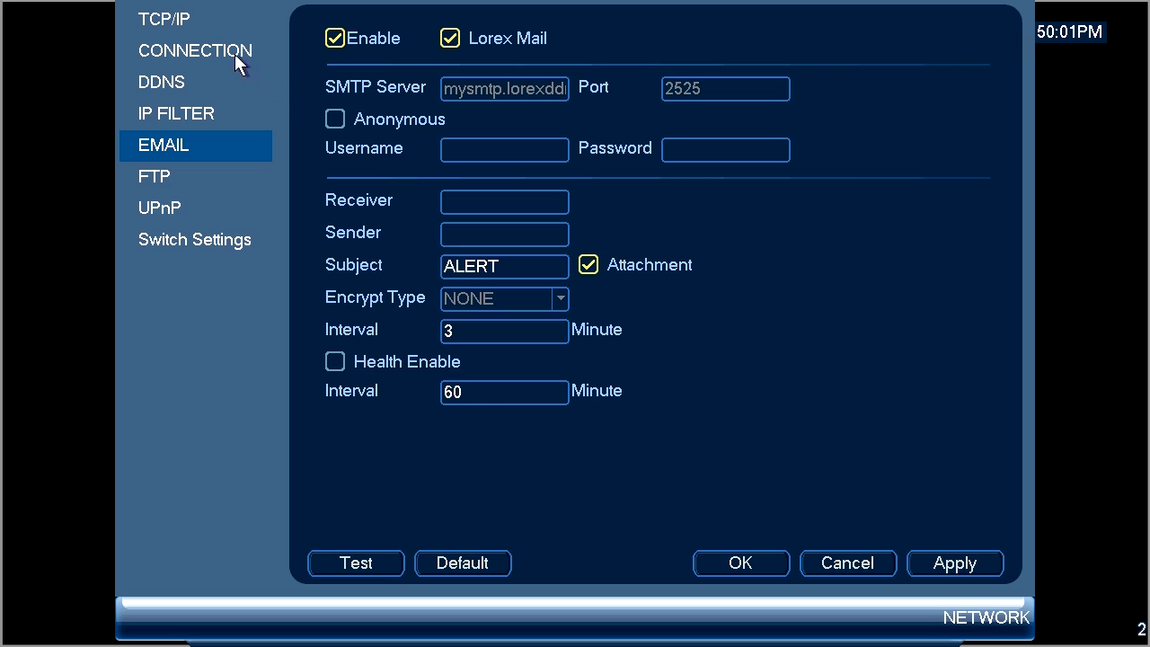
{"action": "left_click", "coordinate": [198, 25]}
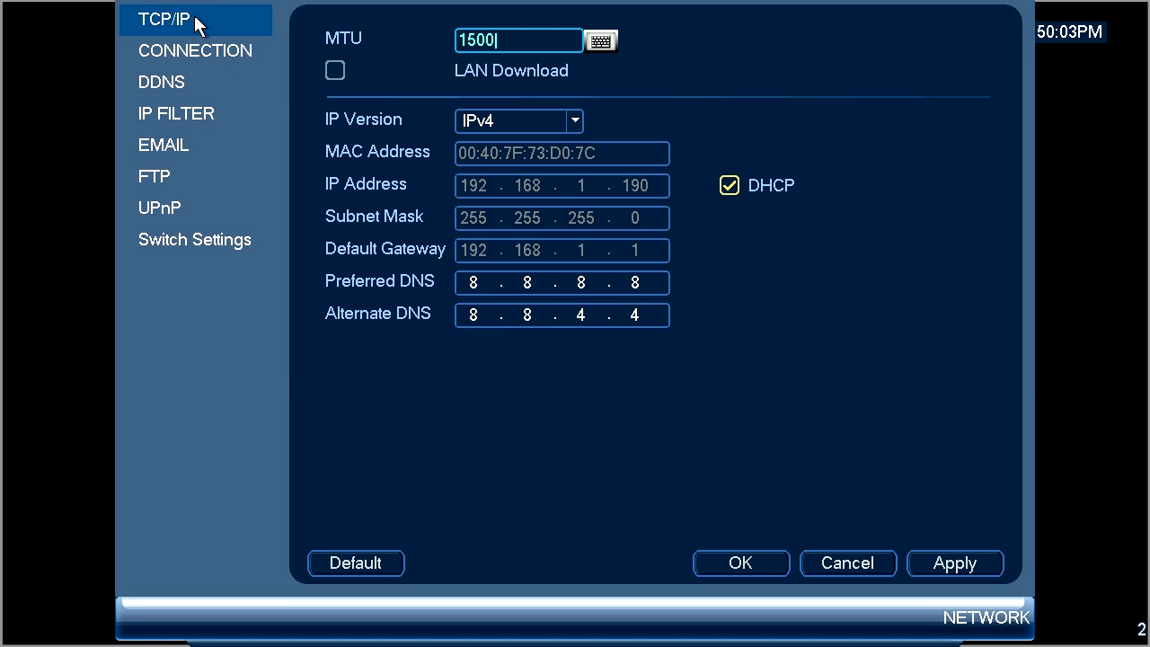